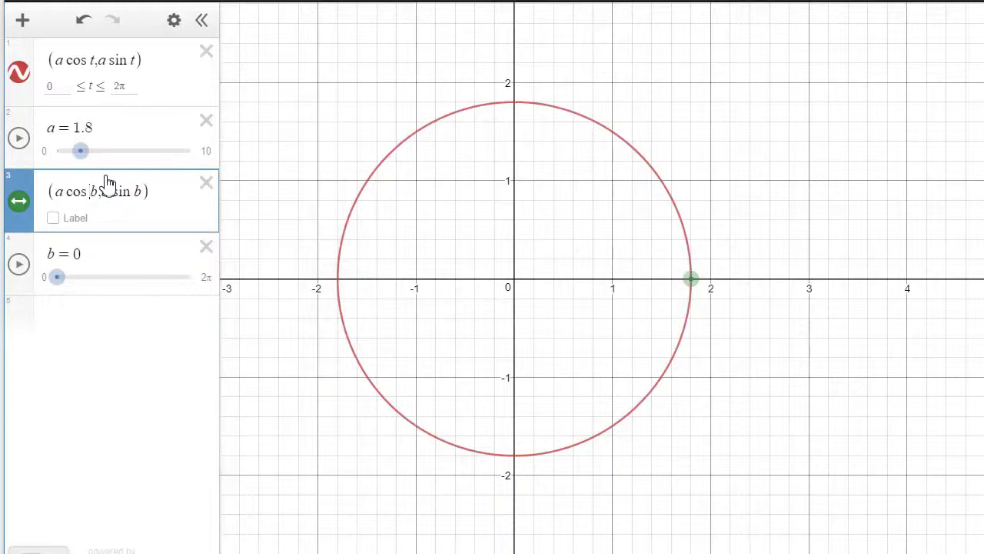
Step: Make the point (a cos(b+3π/2), a sin(b+3π/2)), then sweep b and reset it to 0
type("(b")
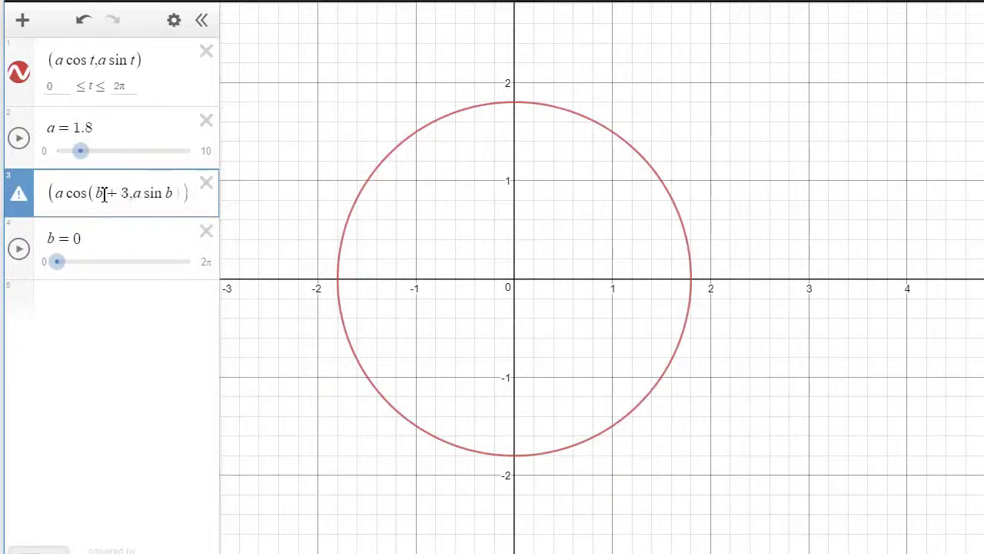
type("/2")
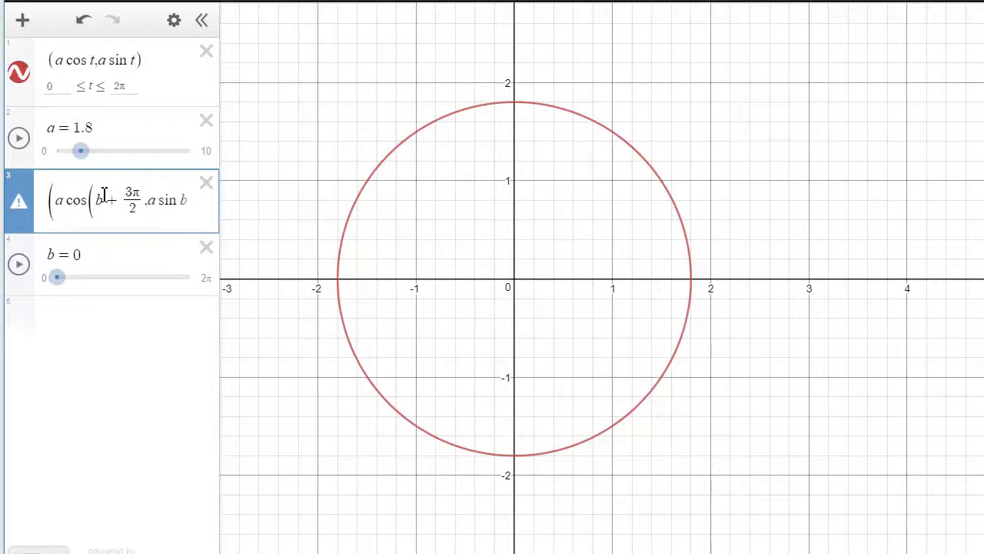
type(")")
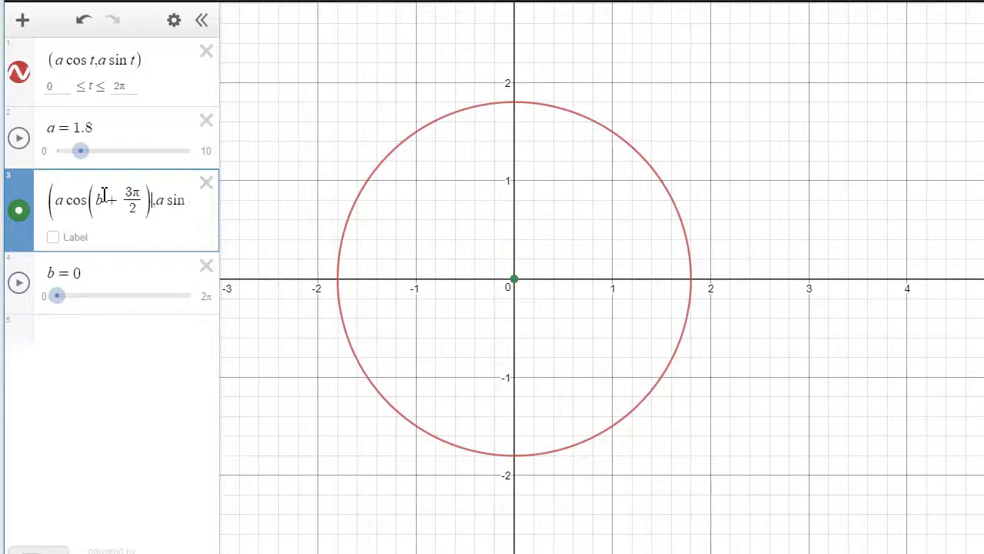
type(",a sin b)")
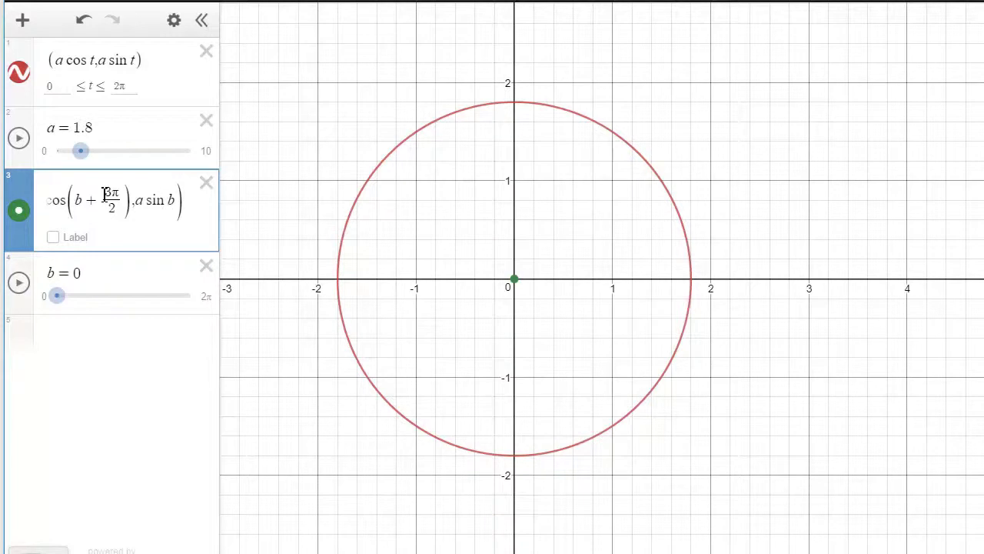
key("Right")
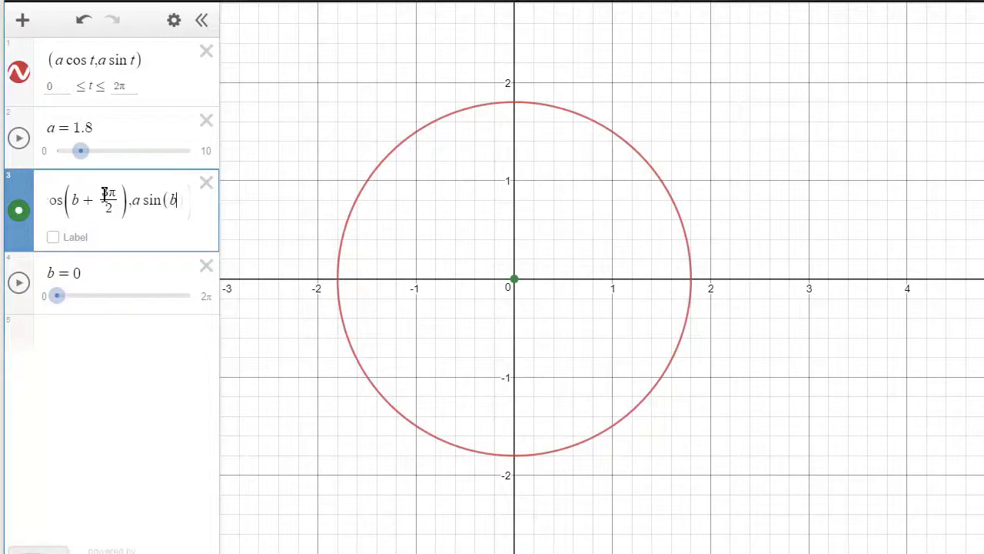
type("+")
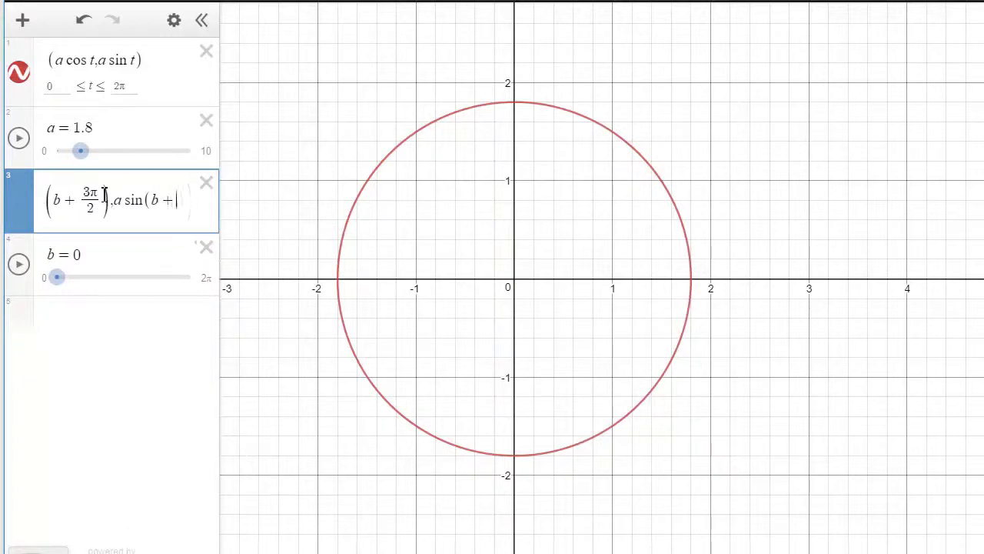
type("3pi")
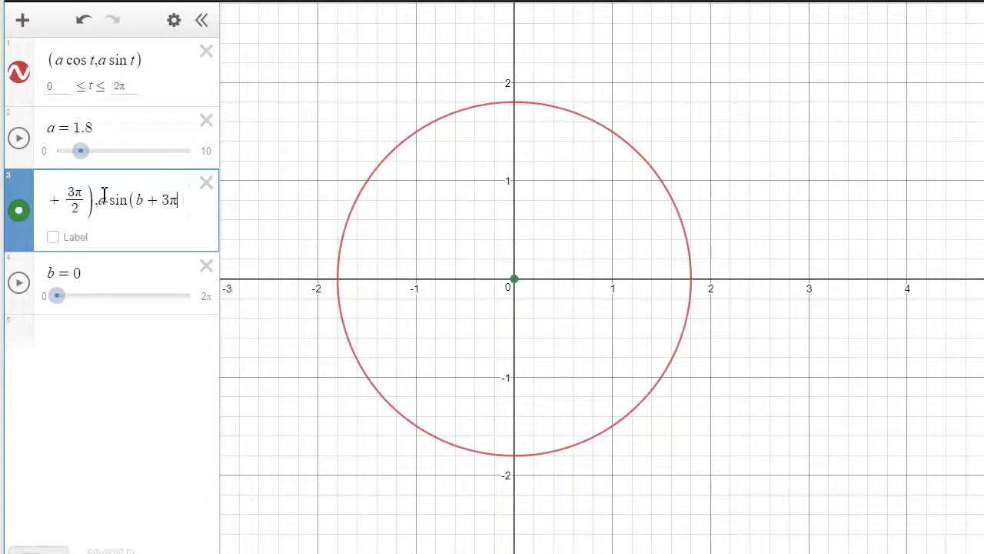
type("/2")
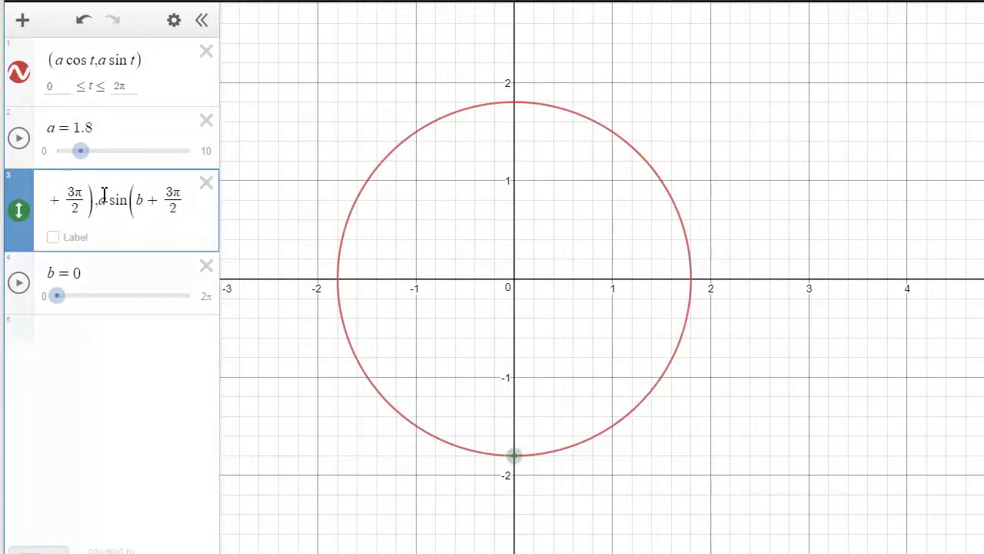
key("Right")
type("))")
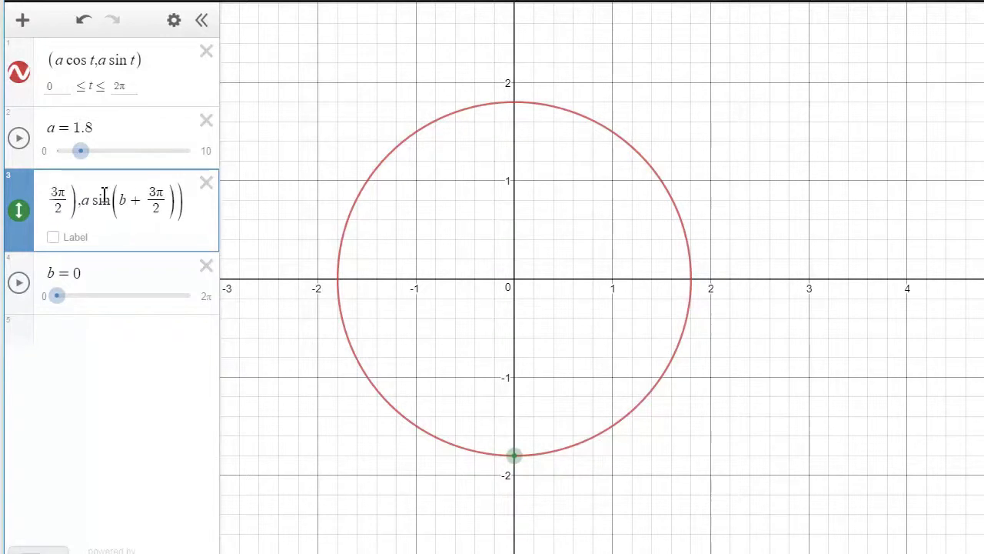
mouse_move(59, 297)
left_mouse_down()
mouse_move(154, 304)
mouse_move(41, 305)
left_mouse_up()
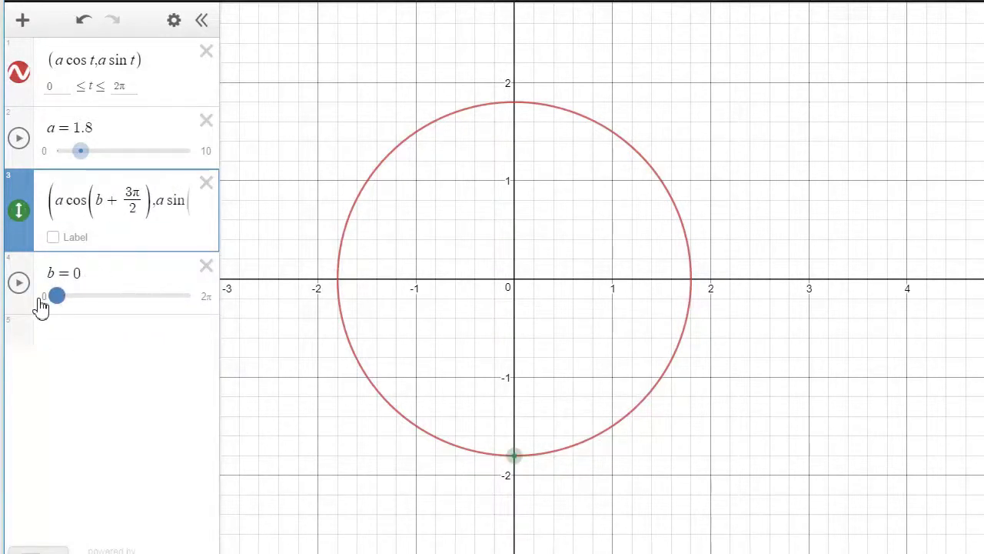
Step: Play b's animation, set b to 2π, replay it and change its loop mode
left_click(49, 305)
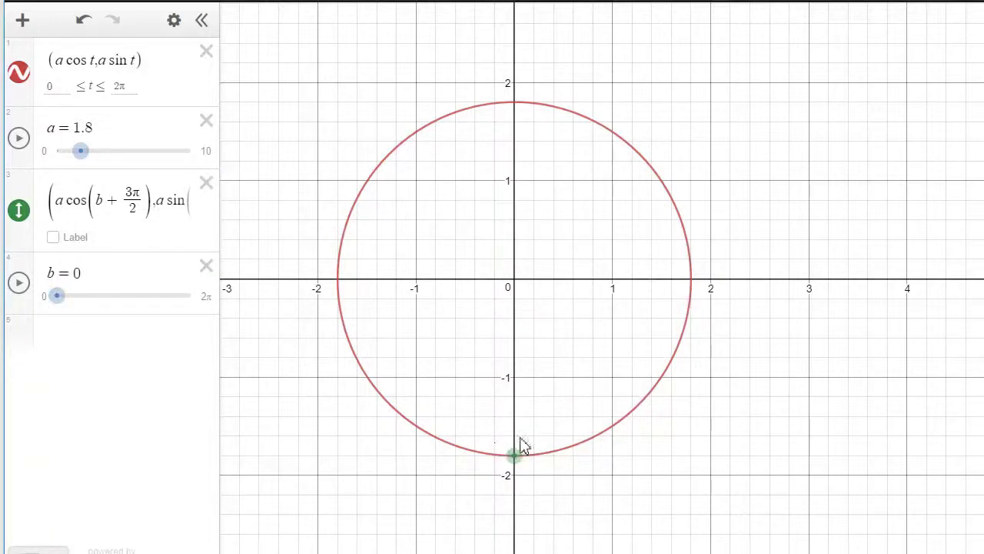
left_click(23, 284)
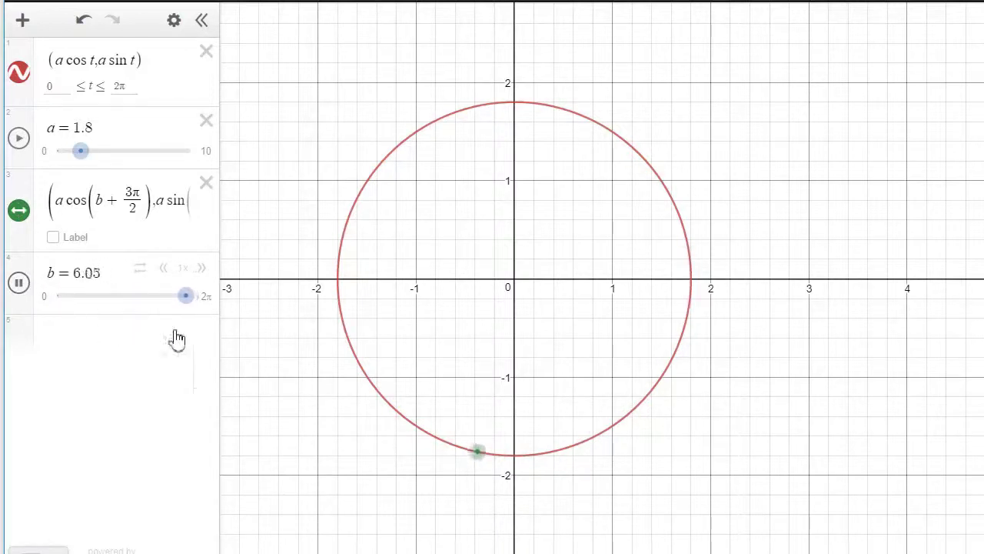
left_click_drag(121, 297, 228, 327)
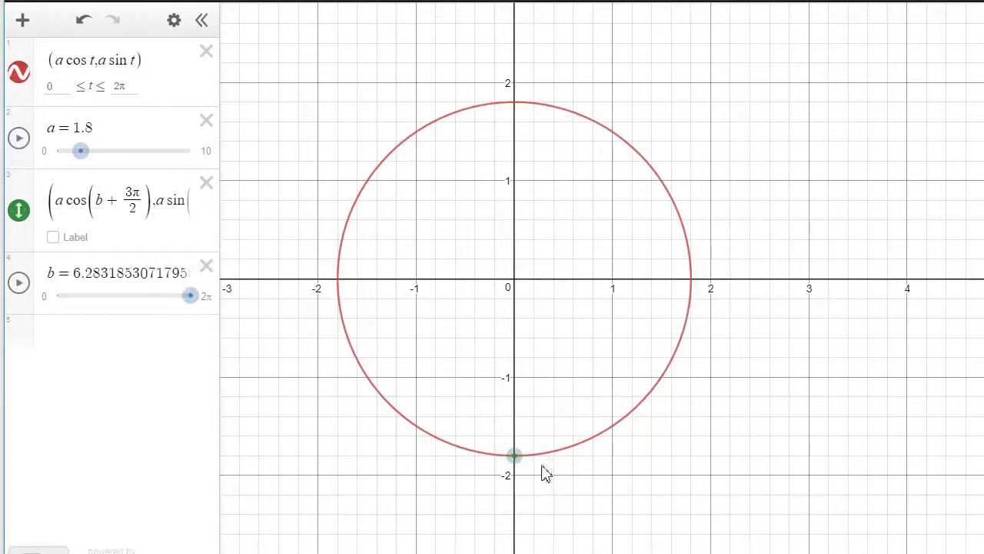
left_click(19, 282)
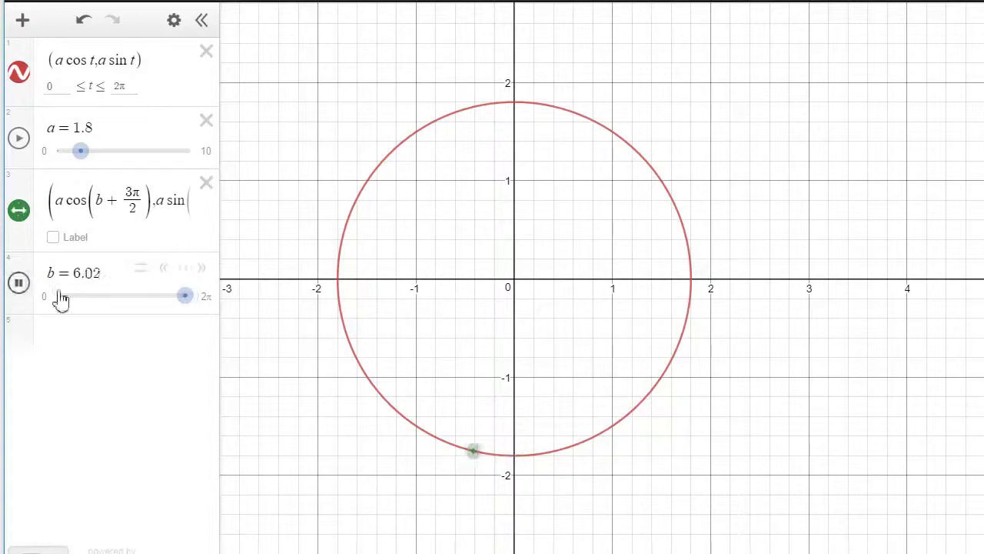
left_click(143, 270)
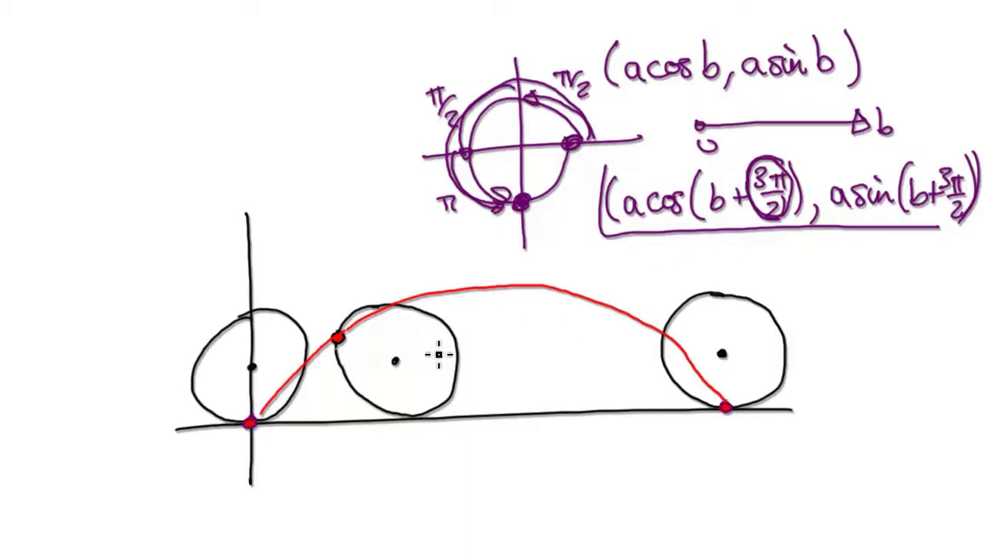
Step: Draw two purple loops around the leftmost circle, then return to the Desmos graph
mouse_move(232, 411)
left_mouse_down()
mouse_move(206, 355)
mouse_move(301, 351)
mouse_move(214, 391)
mouse_move(232, 312)
mouse_move(235, 433)
left_mouse_up()
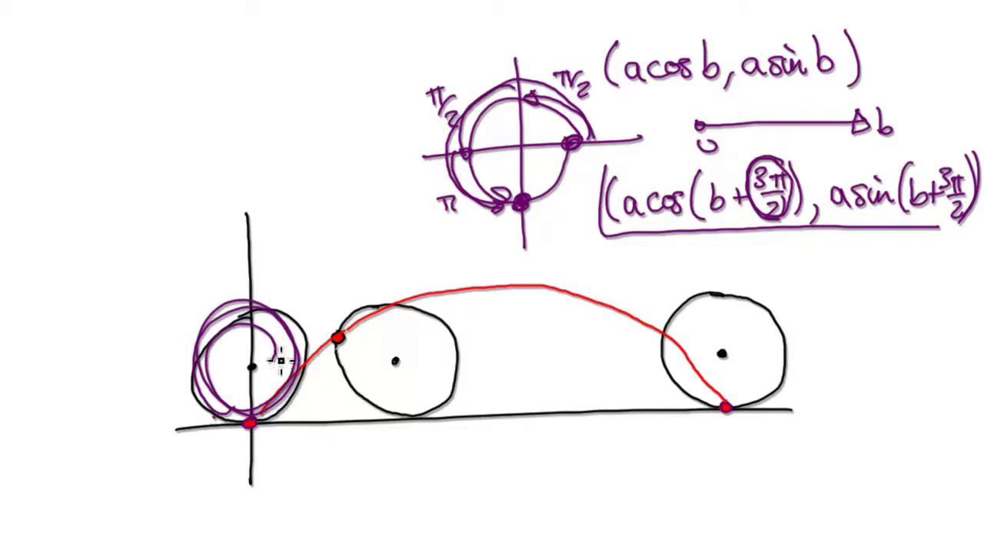
mouse_move(231, 423)
left_mouse_down()
mouse_move(205, 392)
mouse_move(207, 365)
mouse_move(252, 321)
mouse_move(262, 327)
mouse_move(288, 314)
mouse_move(290, 336)
mouse_move(303, 330)
mouse_move(301, 380)
left_mouse_up()
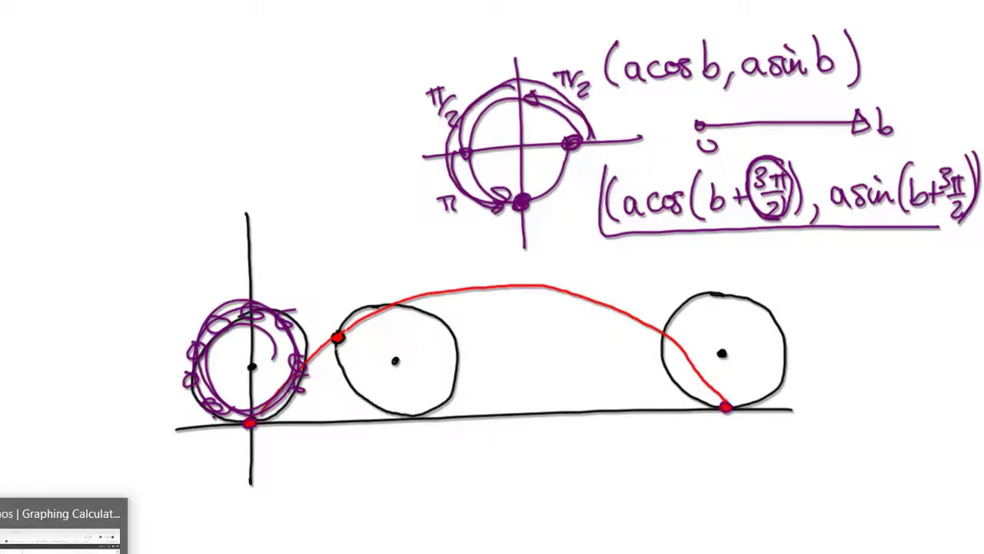
left_click(62, 526)
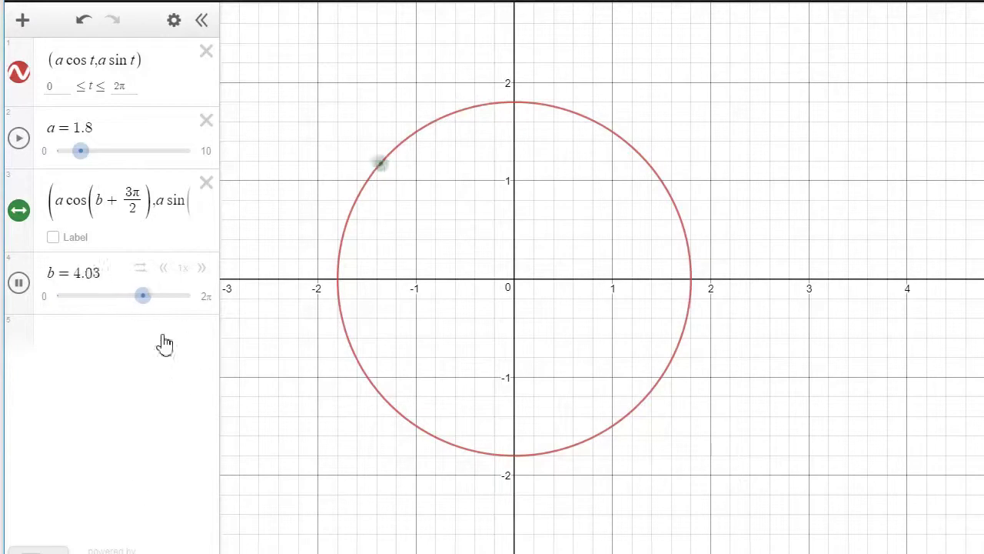
left_click(18, 283)
left_click_drag(166, 308, 52, 311)
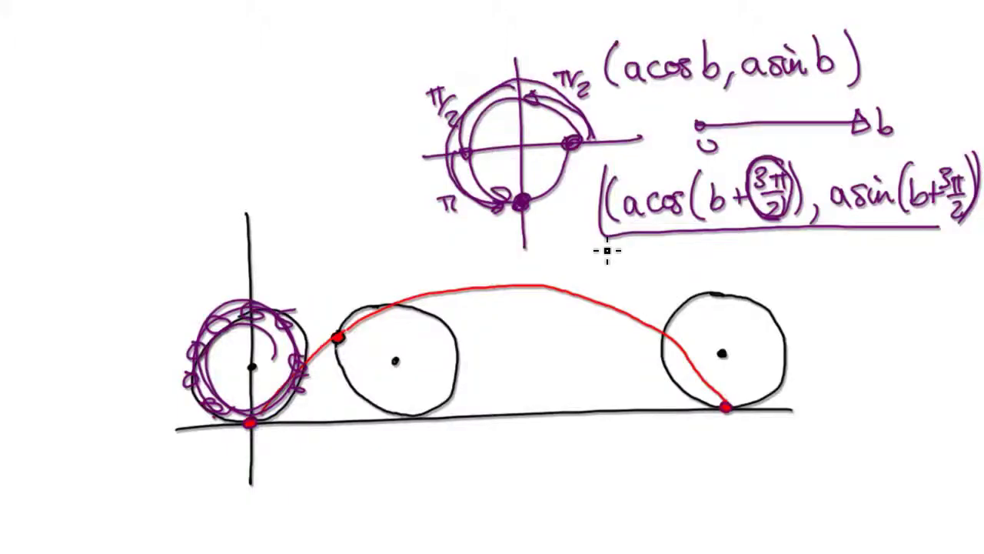
Step: Cancel the quit prompt, then write −b with a number line marked 0 above it
key("ctrl+q")
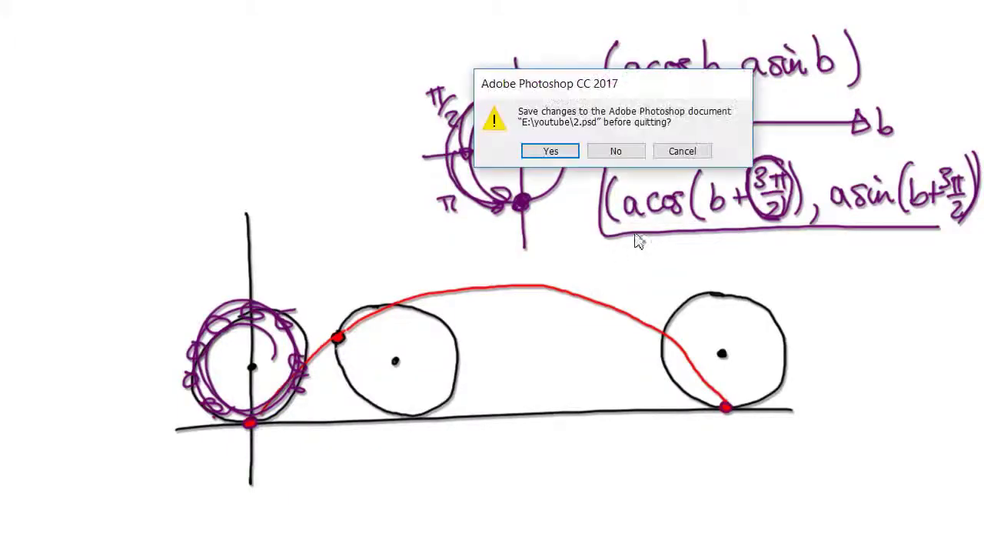
left_click(663, 153)
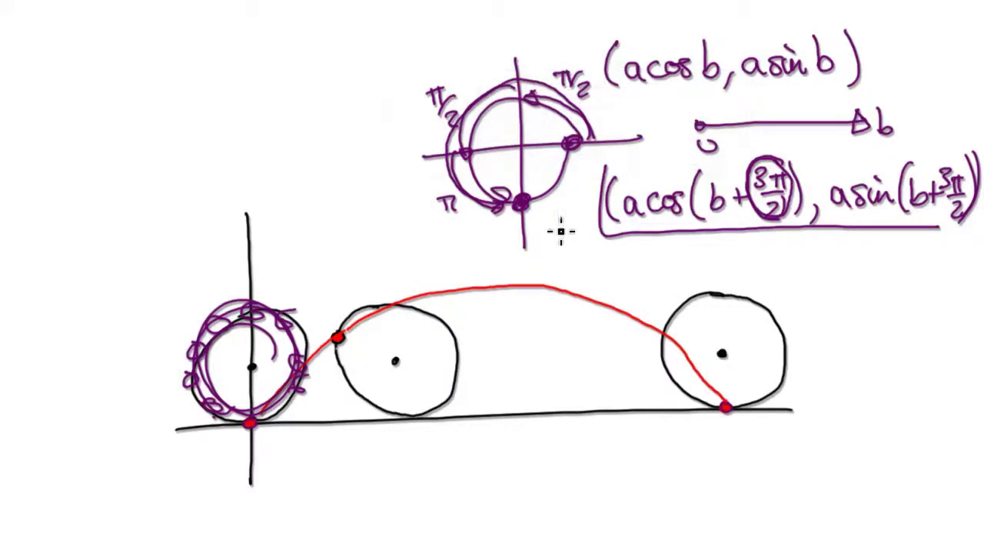
left_click_drag(182, 136, 208, 131)
left_click_drag(218, 95, 223, 152)
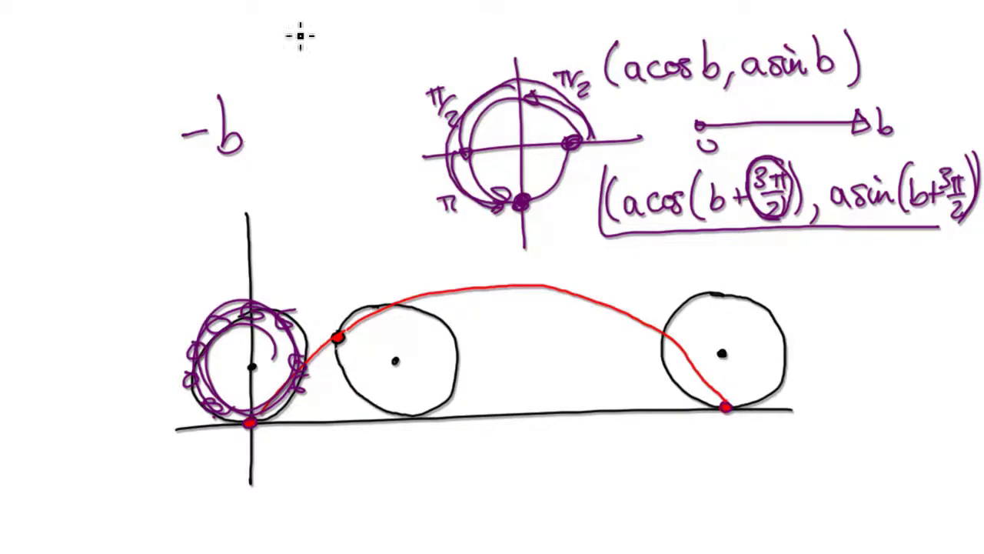
left_click(206, 43)
mouse_move(204, 42)
left_mouse_down()
mouse_move(413, 29)
mouse_move(396, 40)
left_mouse_up()
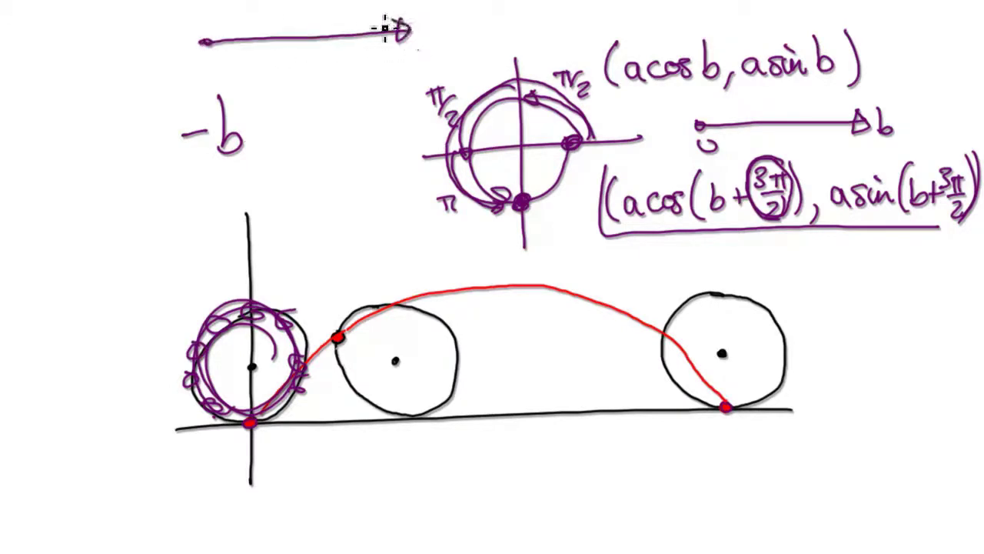
left_click_drag(216, 63, 209, 60)
left_click_drag(356, 23, 357, 40)
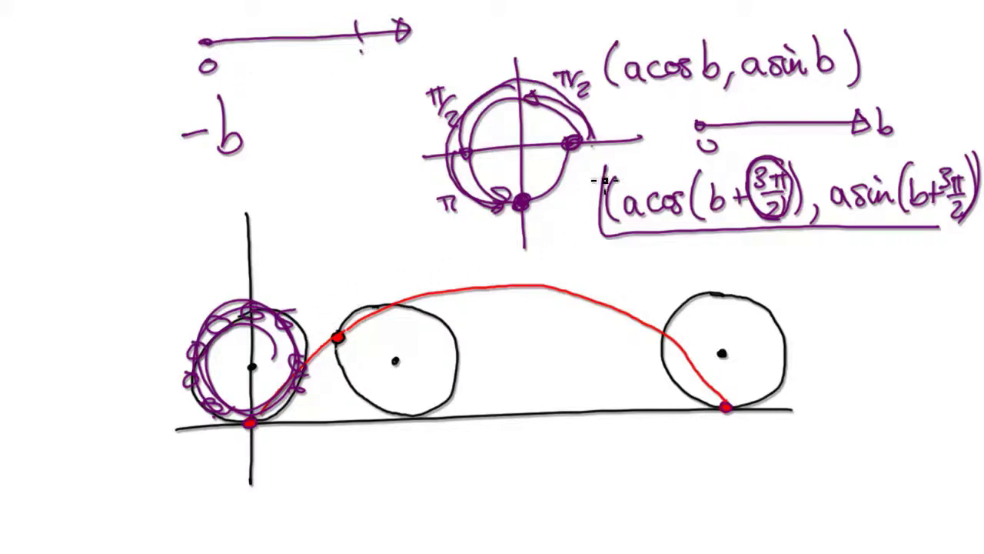
Step: Draw a direction arrow by the circle, a boxed b, and a small spoked circle with axes
mouse_move(593, 157)
left_mouse_down()
mouse_move(587, 182)
mouse_move(573, 186)
left_mouse_up()
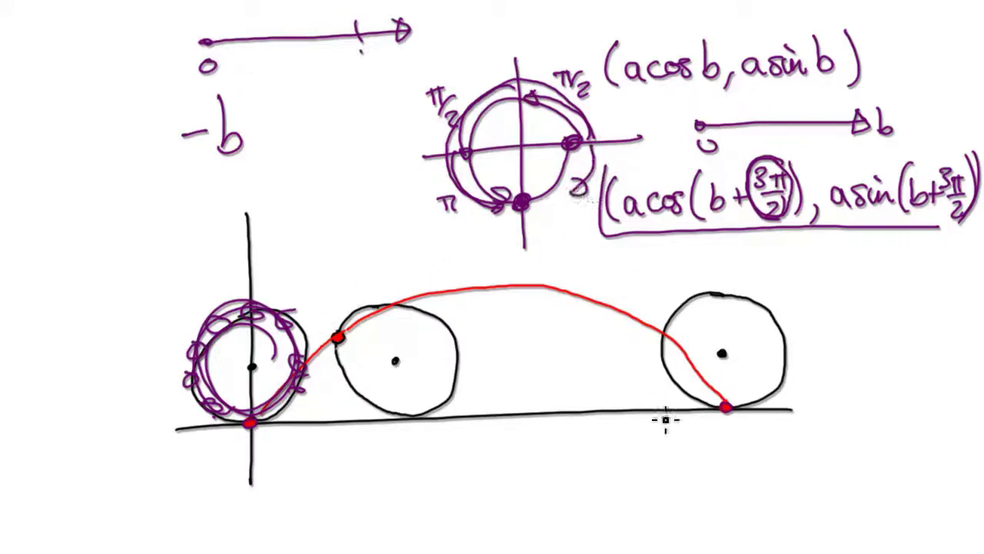
mouse_move(655, 453)
left_mouse_down()
mouse_move(688, 497)
mouse_move(675, 483)
mouse_move(655, 495)
mouse_move(696, 499)
left_mouse_up()
left_click_drag(648, 506, 649, 444)
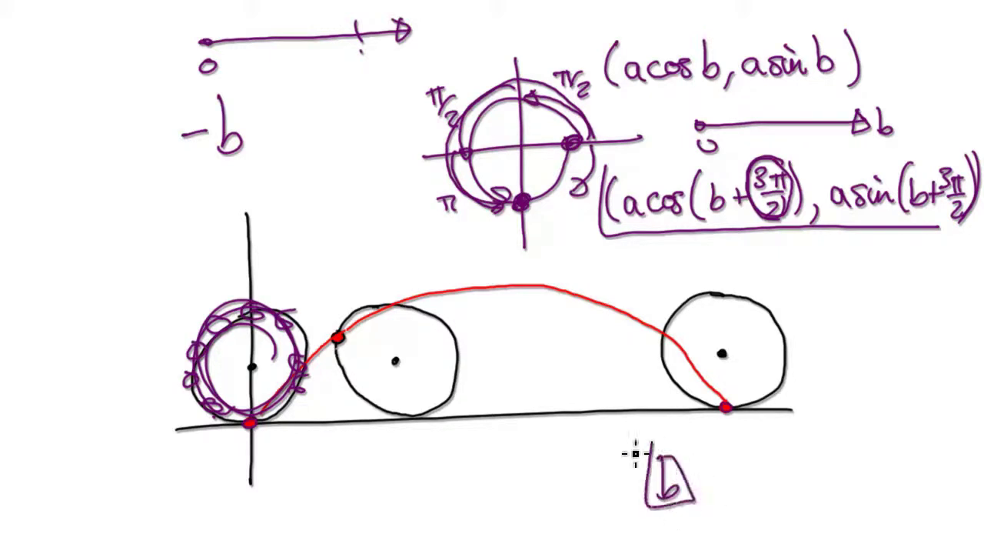
mouse_move(442, 454)
left_mouse_down()
mouse_move(449, 439)
mouse_move(440, 550)
left_mouse_up()
left_click_drag(355, 501, 501, 478)
mouse_move(431, 490)
left_mouse_down()
mouse_move(500, 460)
mouse_move(429, 509)
left_mouse_up()
left_click_drag(455, 445, 430, 492)
left_click_drag(400, 446, 456, 509)
mouse_move(383, 461)
left_mouse_down()
mouse_move(440, 498)
mouse_move(412, 531)
mouse_move(452, 530)
left_mouse_up()
Step: Draw a number line with tick 2 above the boxed b, add curls, then animate b in Desmos
mouse_move(567, 445)
left_mouse_down()
mouse_move(712, 441)
mouse_move(704, 451)
mouse_move(568, 451)
mouse_move(588, 450)
left_mouse_up()
left_click_drag(486, 459, 492, 471)
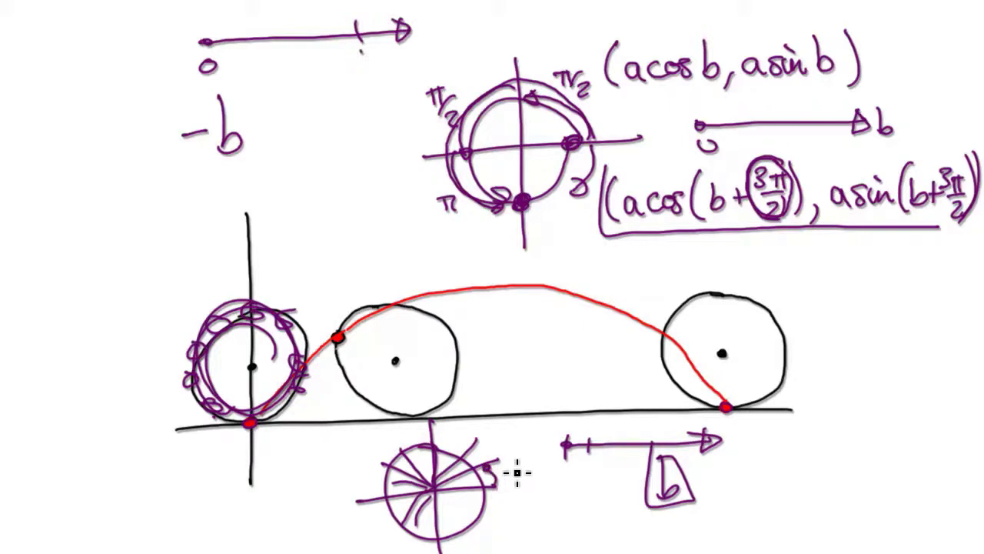
left_click_drag(608, 432, 613, 471)
left_click_drag(503, 470, 504, 485)
mouse_move(566, 444)
left_mouse_down()
mouse_move(499, 445)
mouse_move(532, 449)
mouse_move(512, 449)
mouse_move(512, 465)
left_mouse_up()
mouse_move(515, 460)
left_mouse_down()
mouse_move(521, 469)
mouse_move(500, 496)
mouse_move(496, 523)
mouse_move(492, 513)
mouse_move(476, 522)
left_mouse_up()
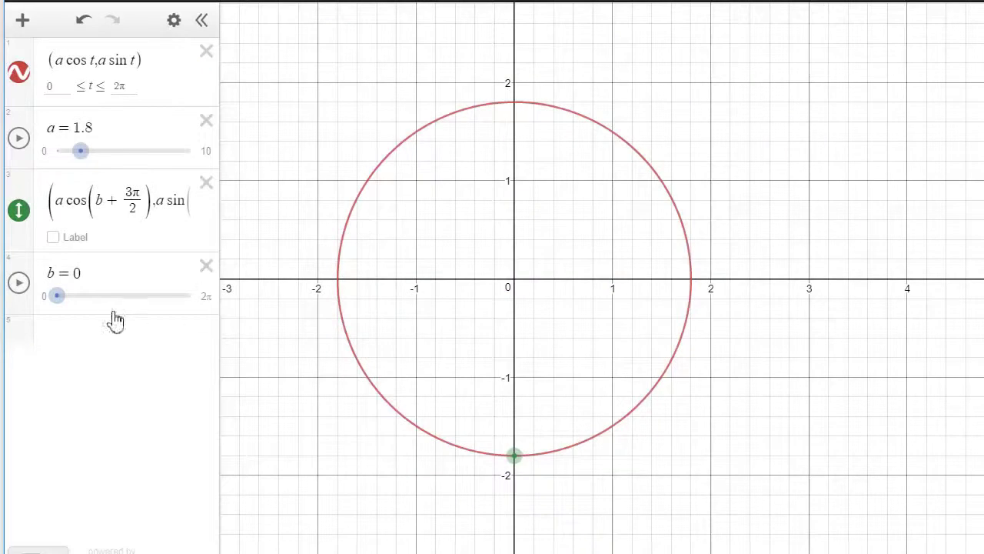
left_click(18, 282)
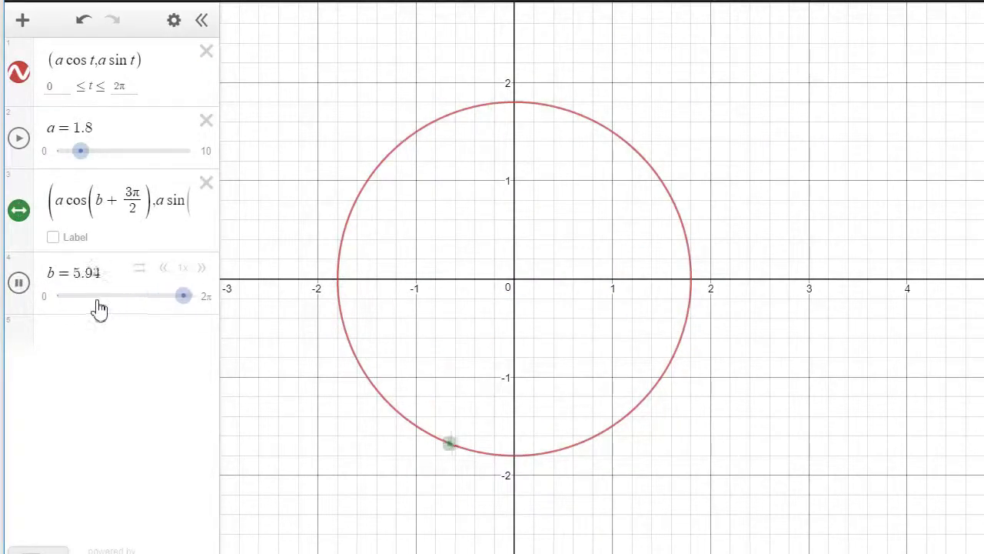
Step: Stop b at 0, then put a minus sign before b in the point's cosine argument
left_click(20, 284)
left_click_drag(76, 304, 49, 303)
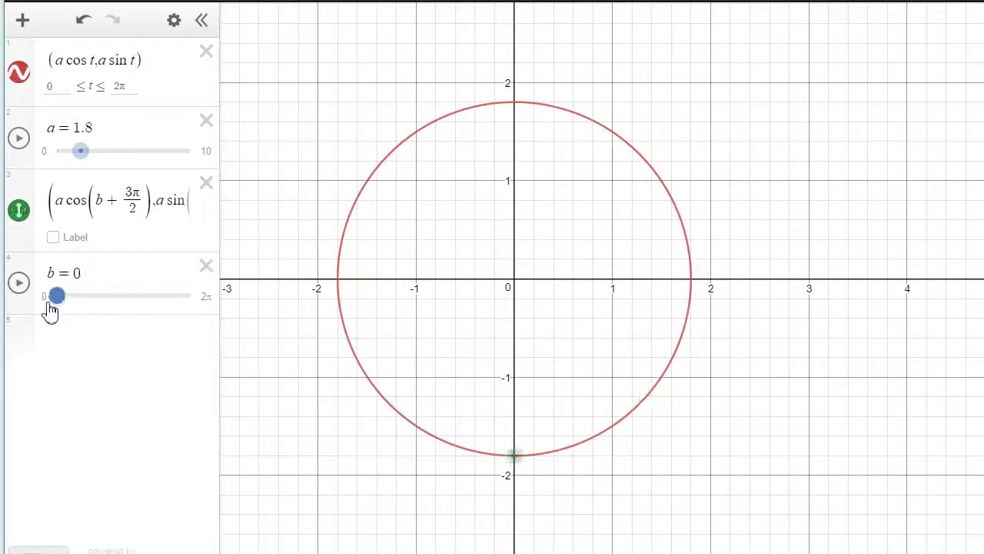
left_click(98, 200)
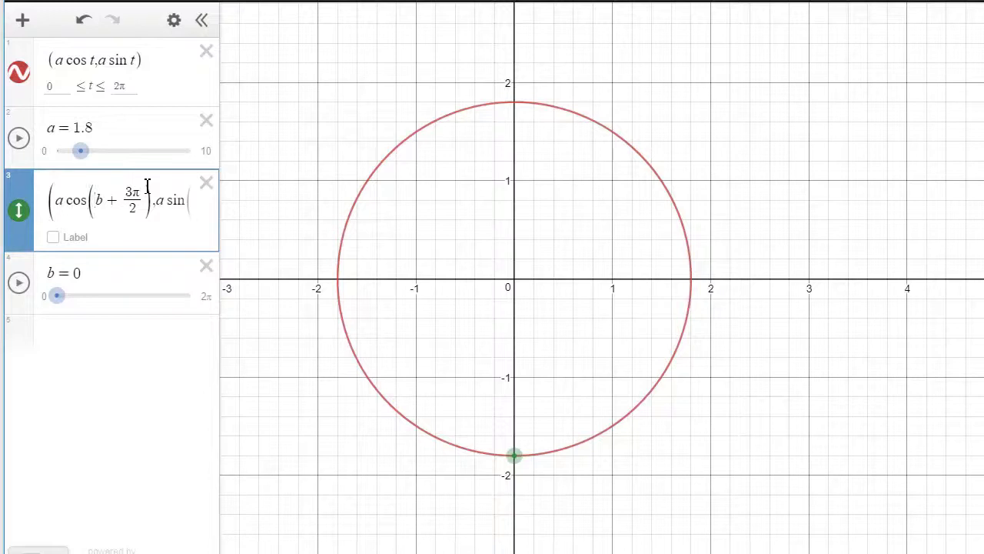
type("-")
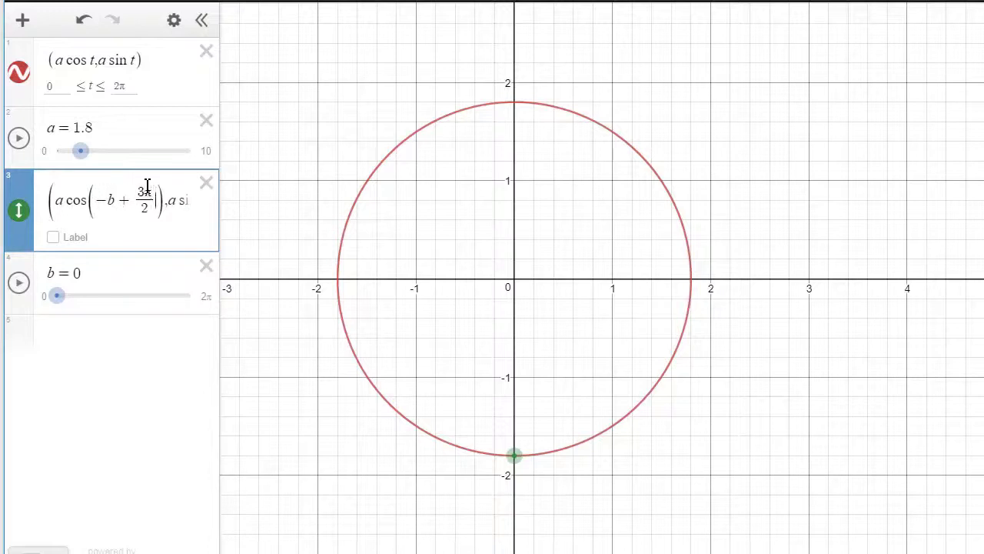
key("Right")
key("Right")
key("Right")
key("Right")
key("Right")
key("Right")
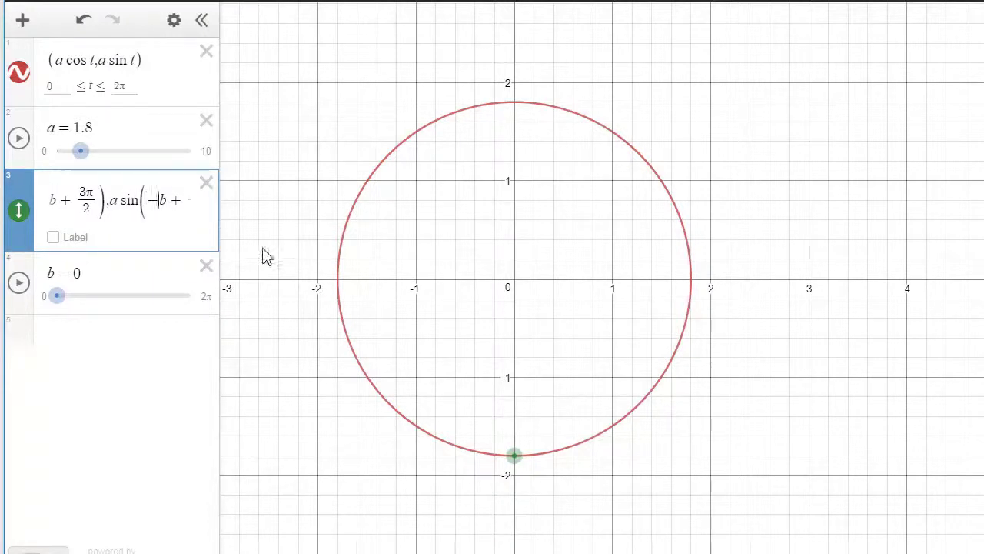
Step: Animate b, return it to 0, then nudge b to 0.1 to confirm clockwise motion
left_click(25, 283)
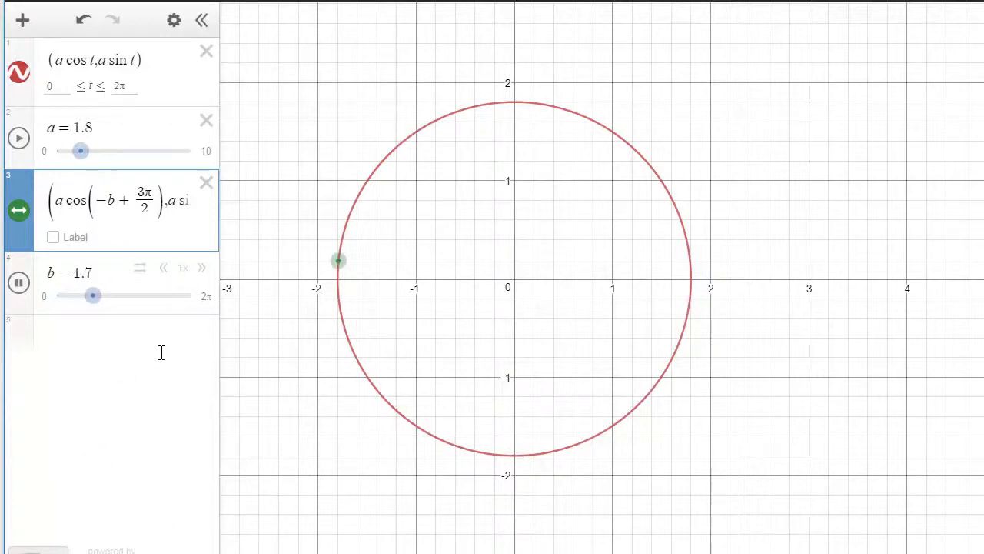
left_click_drag(92, 300, 35, 314)
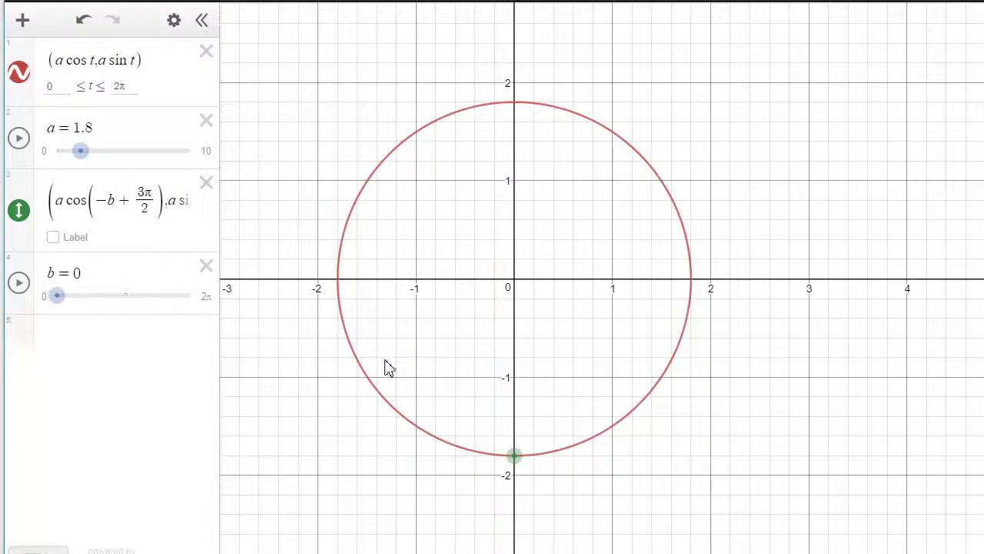
left_click_drag(50, 294, 60, 347)
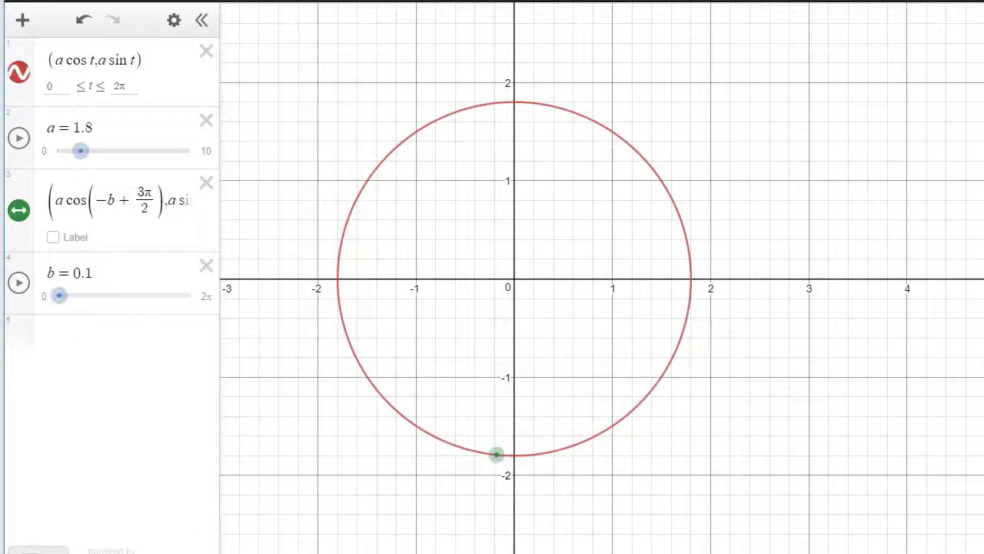